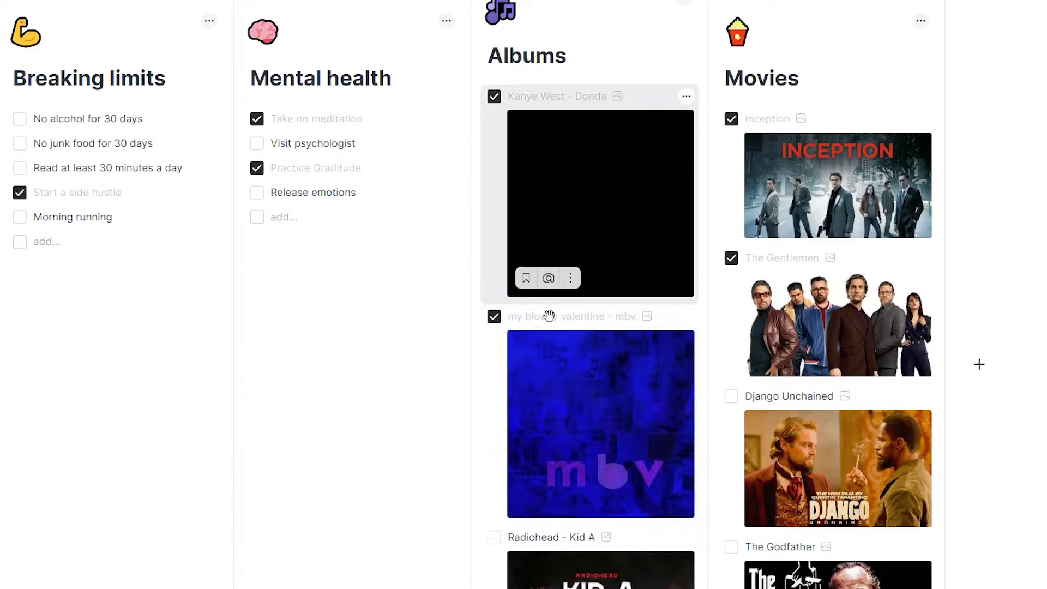
scroll(542, 313, down, 5)
scroll(847, 313, down, 1)
scroll(848, 314, down, 1)
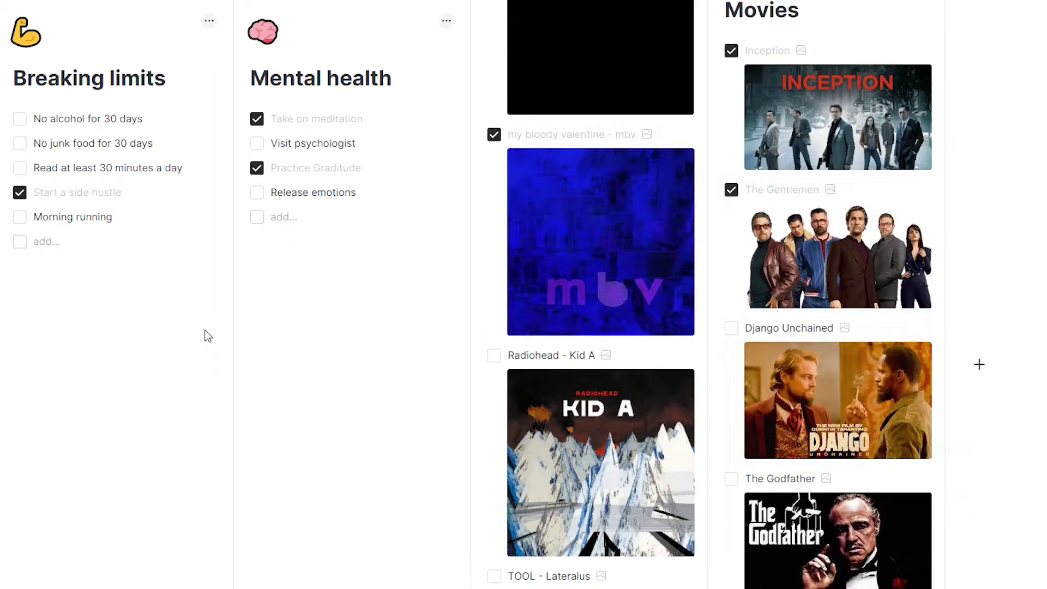
scroll(118, 330, left, 1)
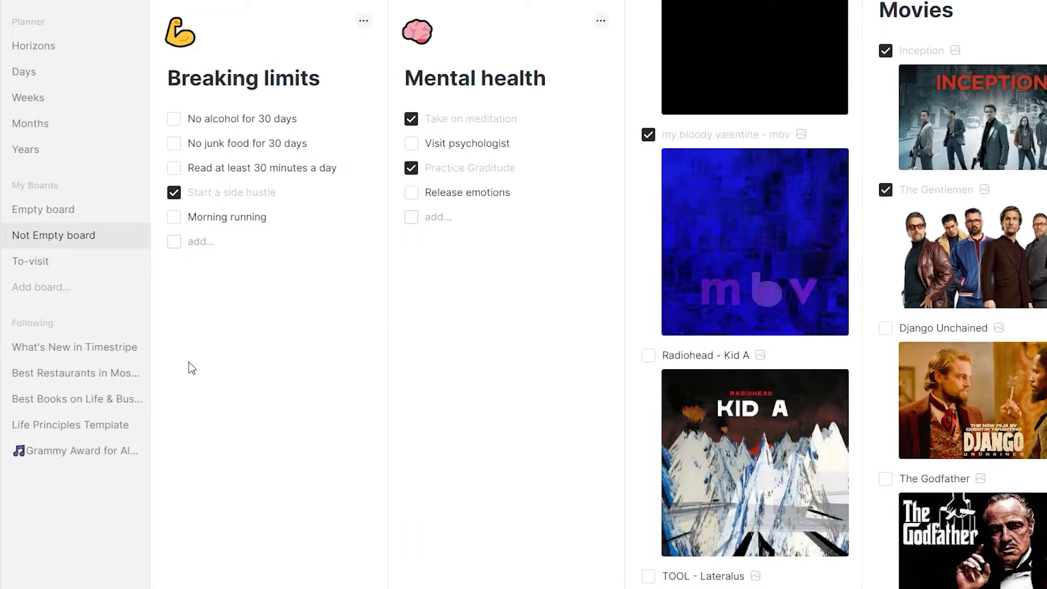
- Browse the What's New board, then the To-visit board of restaurants, places and cities
click(95, 347)
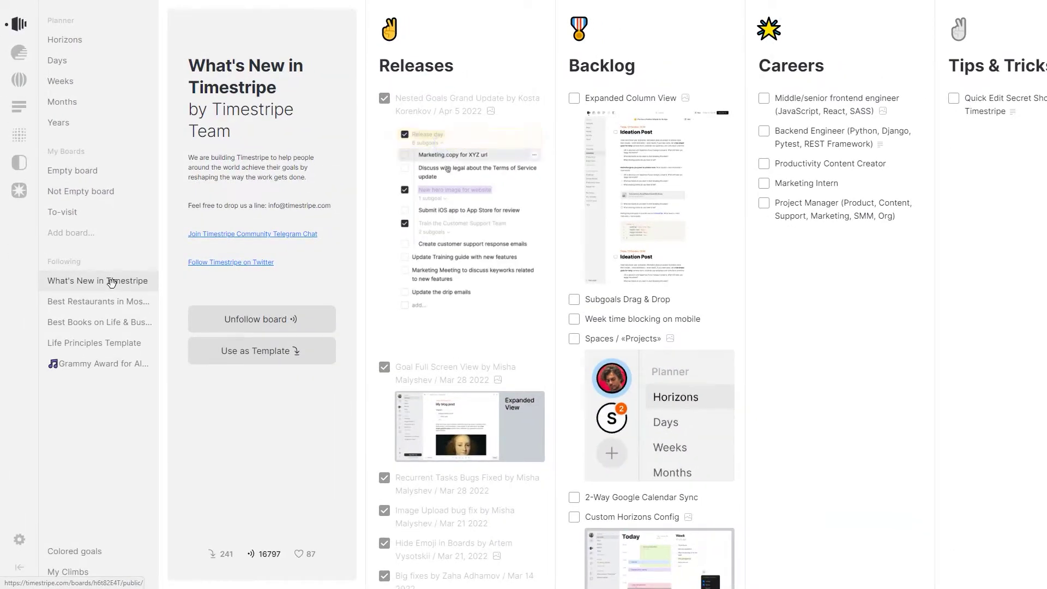
click(86, 213)
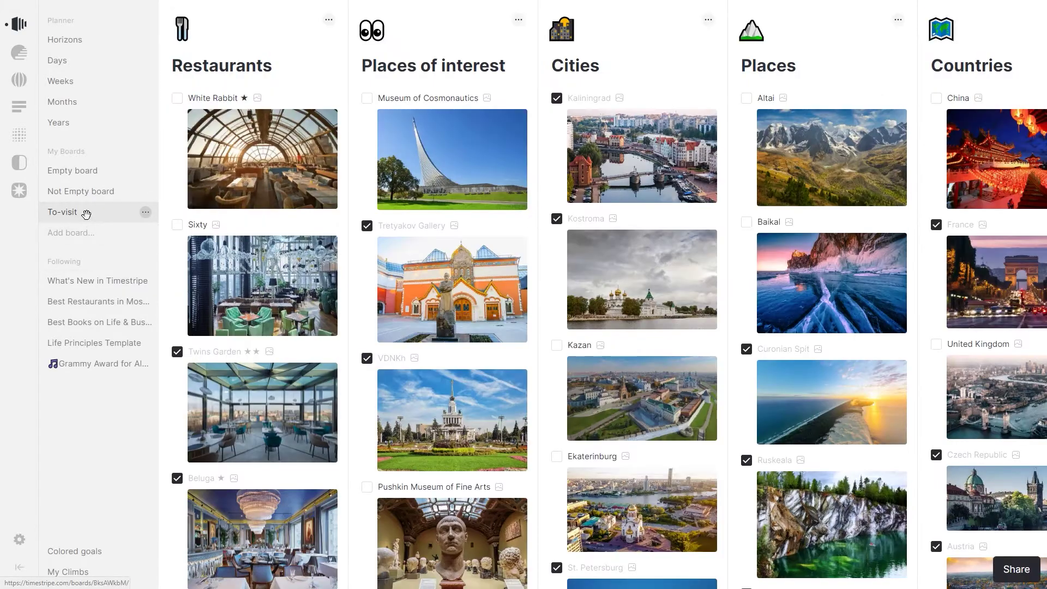
scroll(347, 226, down, 1)
scroll(450, 229, down, 1)
scroll(459, 228, down, 1)
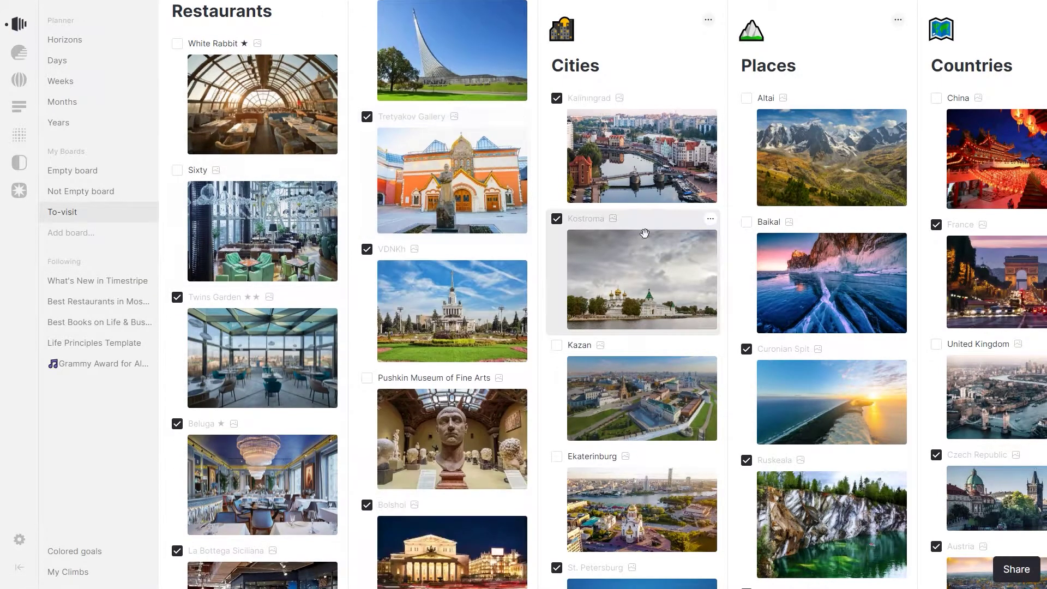
scroll(638, 262, down, 2)
scroll(851, 242, down, 1)
scroll(981, 245, down, 2)
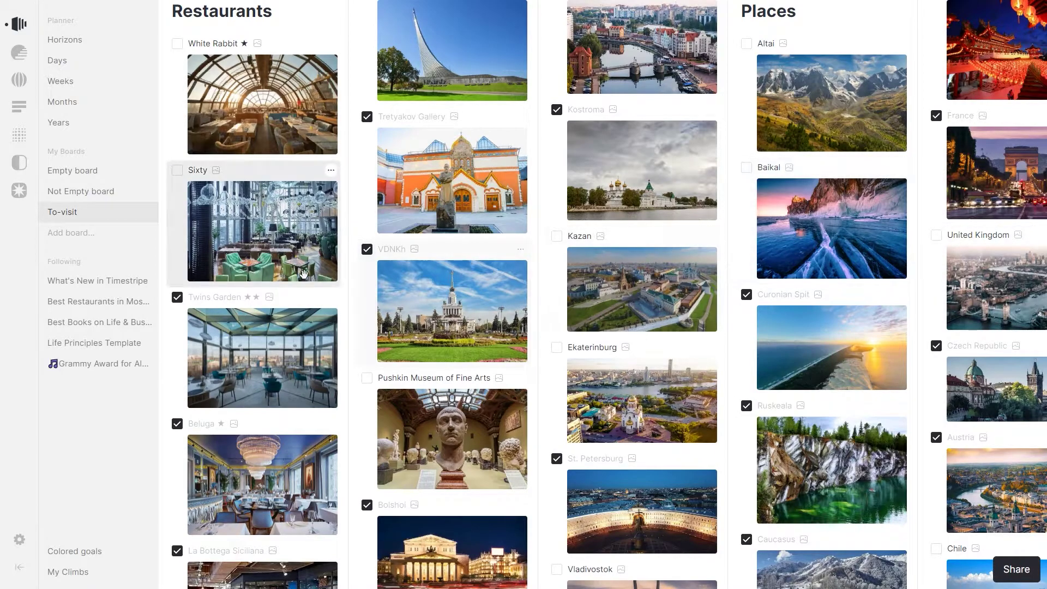
- Add a new board called Someday
click(60, 237)
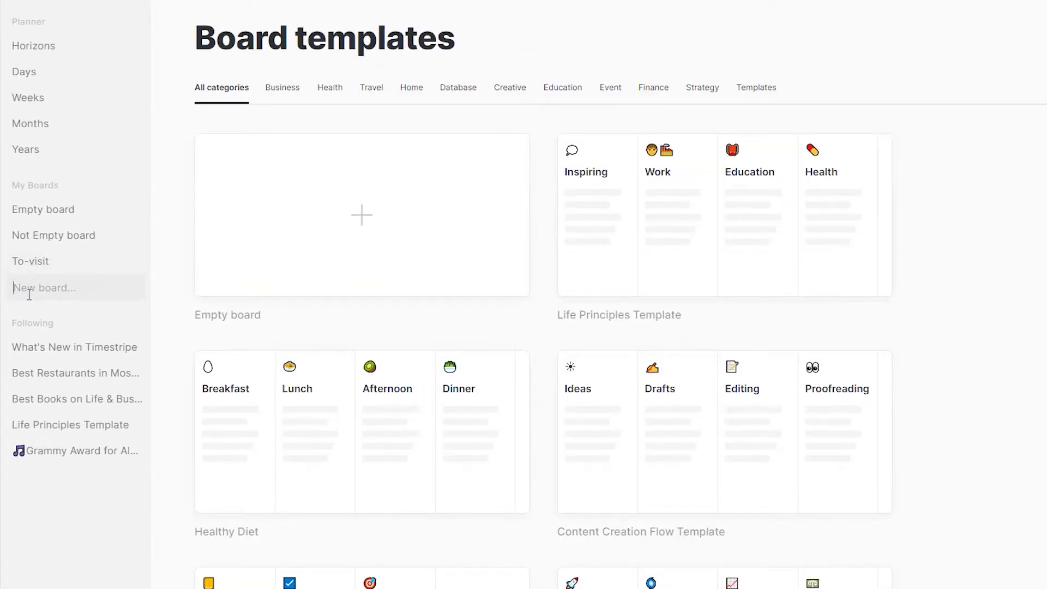
text(S)
text(omeday)
key(Return)
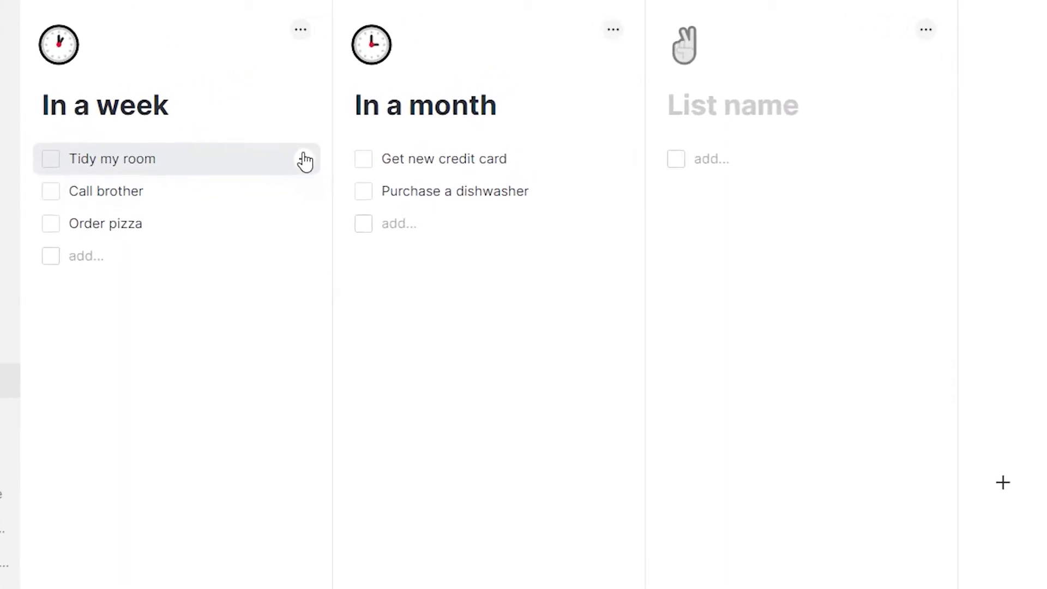
- Move 'Tidy my room' from the In a week list onto a planner horizon week
click(364, 123)
click(362, 302)
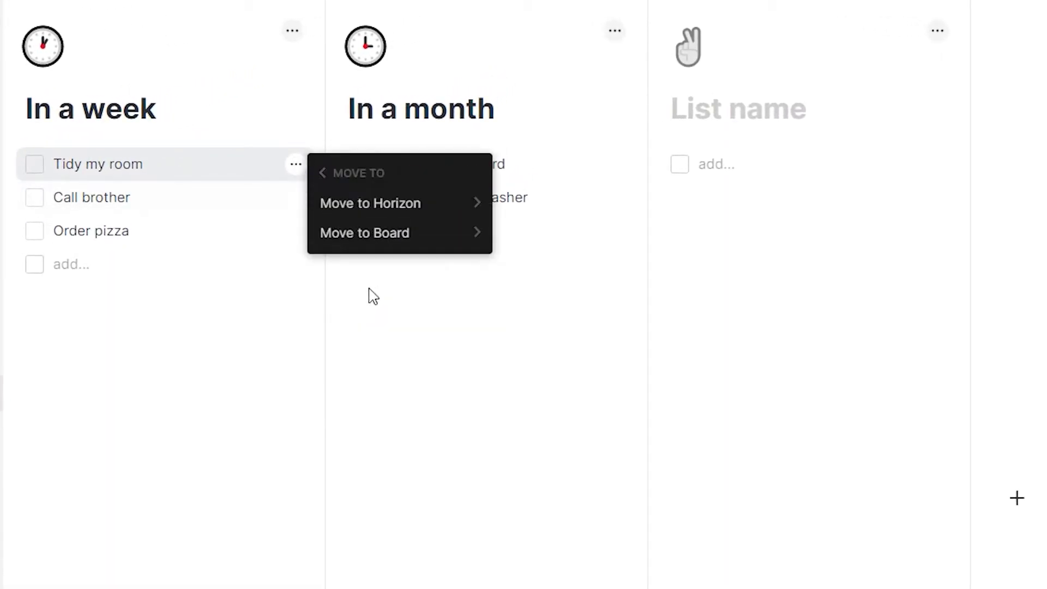
mouse_move(369, 203)
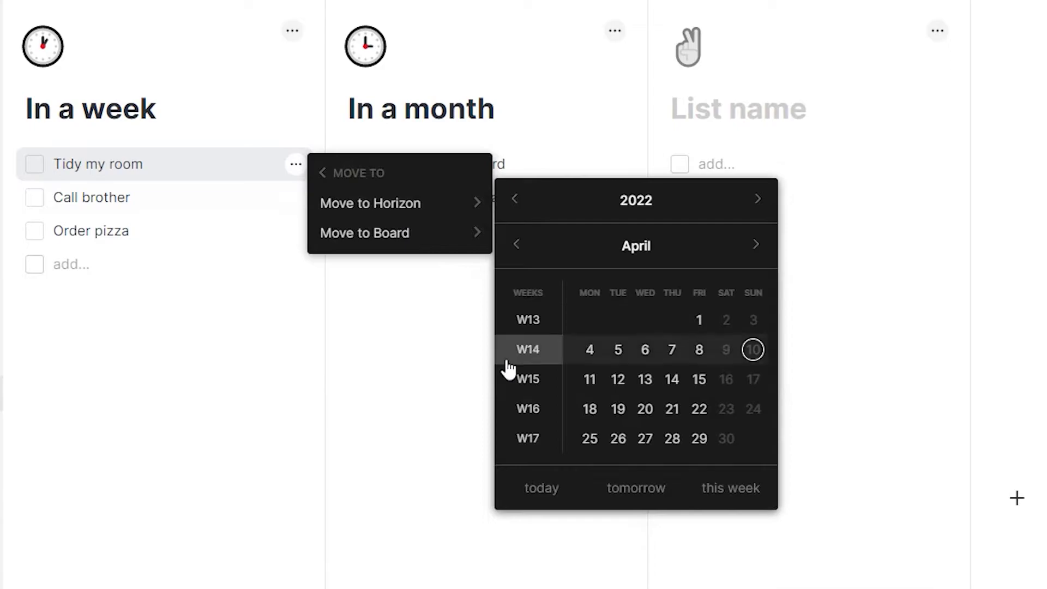
click(533, 484)
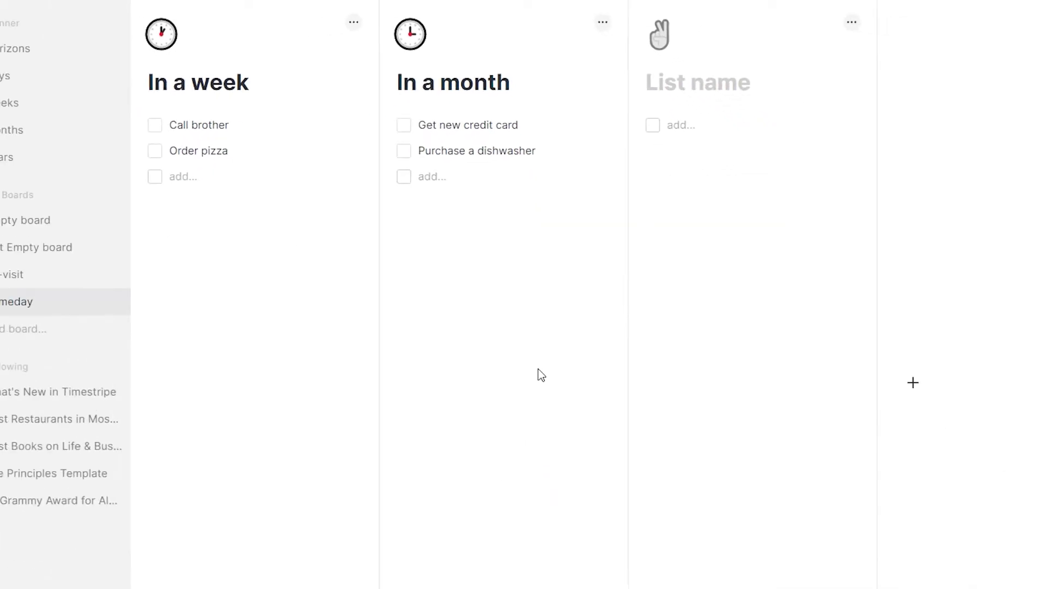
click(105, 319)
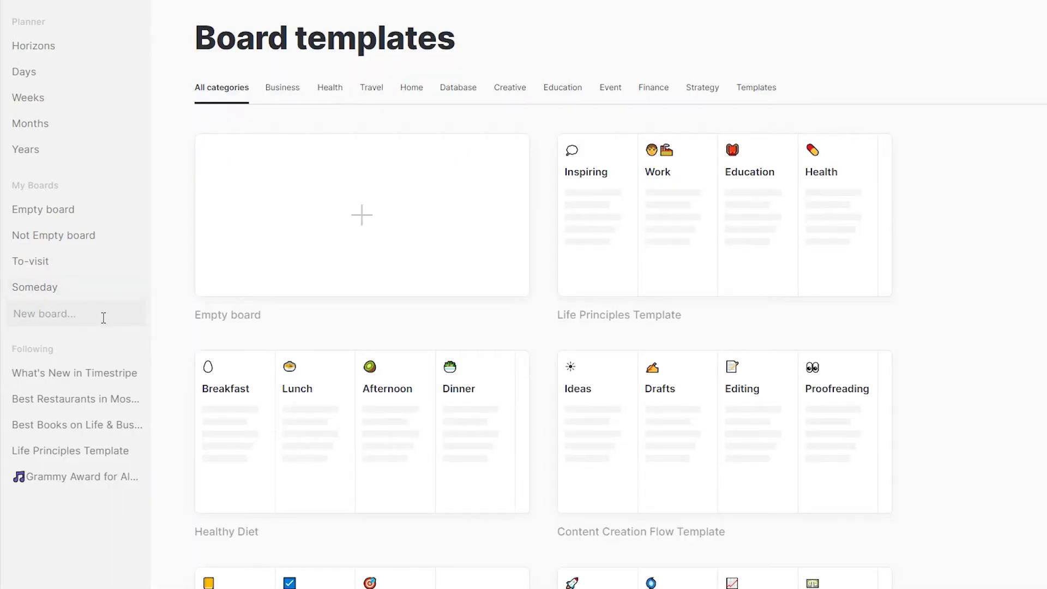
text(Wor)
text(kouts)
- Confirm Workouts as the new board's name
key(Return)
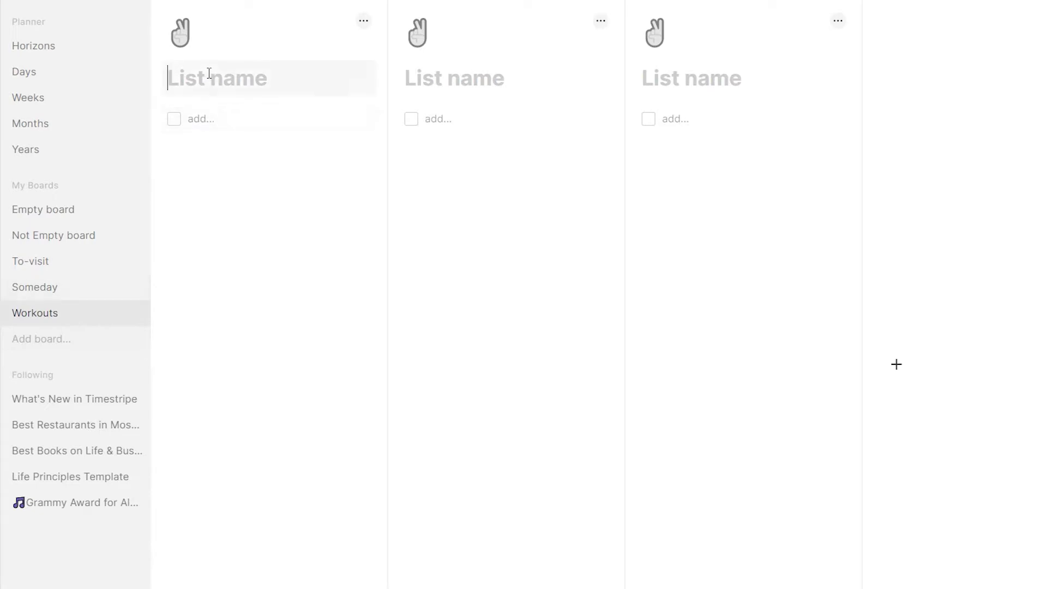
text(Apri)
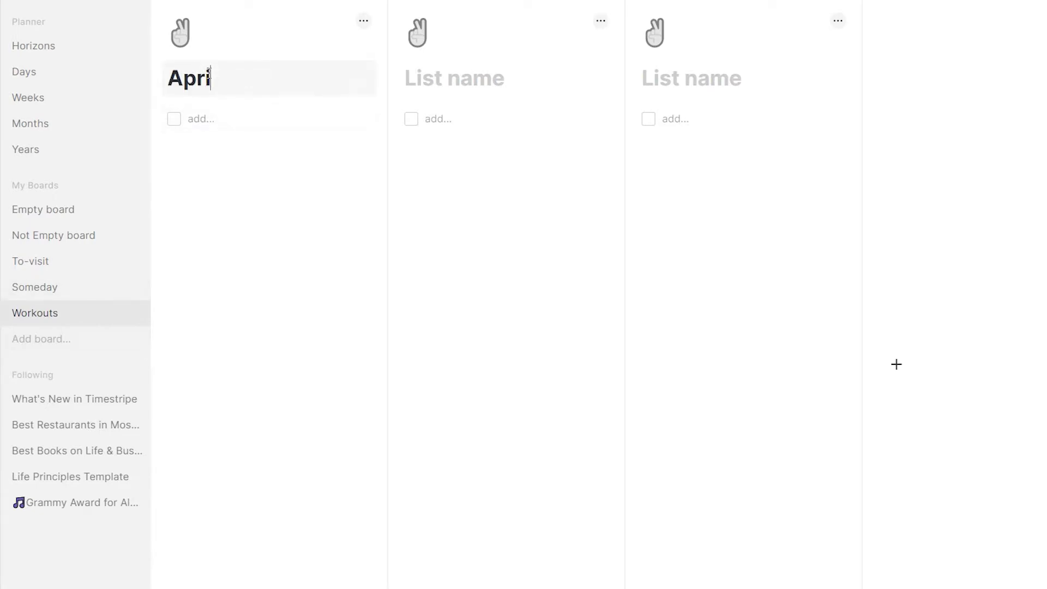
text(l)
- Paste six workouts into April, schedule the first for 11 April, and add an Exam board
click(174, 123)
text(2×30 push-ups & 2×25 leg raises 2×5 pull-ups & 2×30 sit-ups Rest day 2×30 push-ups & 2×20 leg raises 2×7 pull-ups & 2×30 sit-ups Rest day)
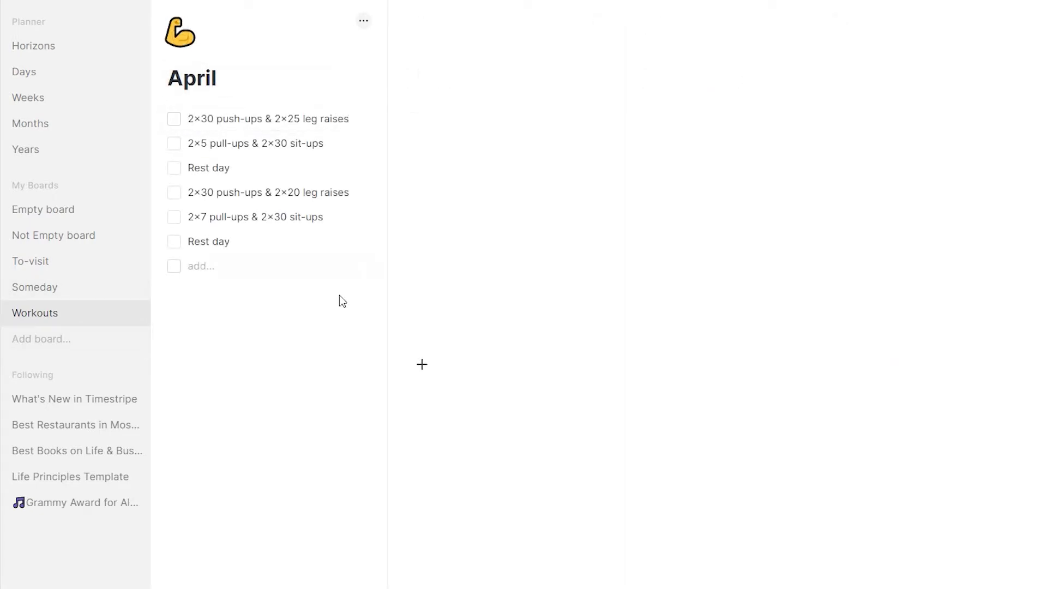
click(366, 121)
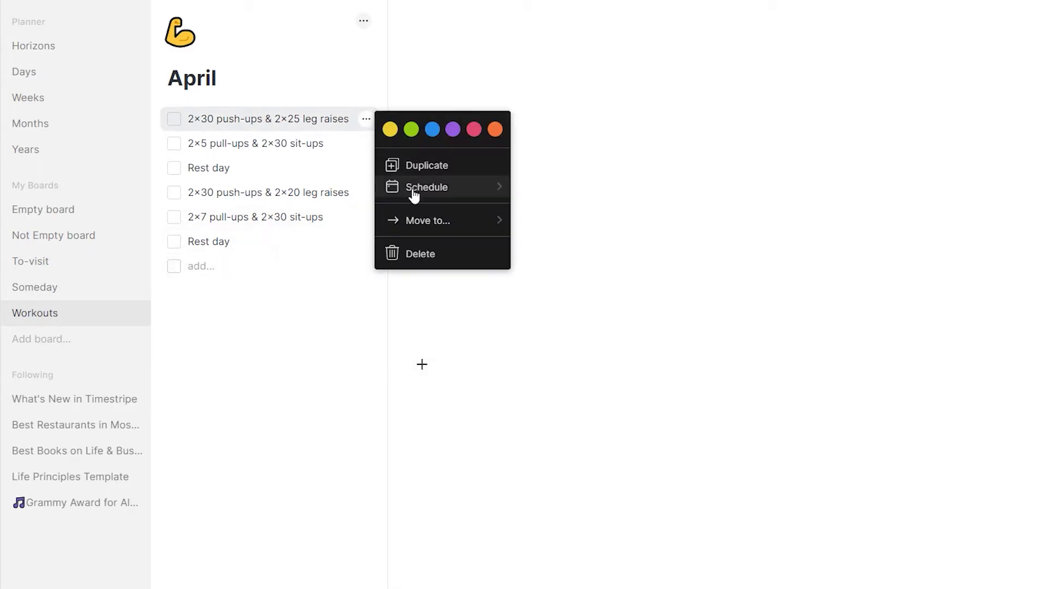
mouse_move(392, 302)
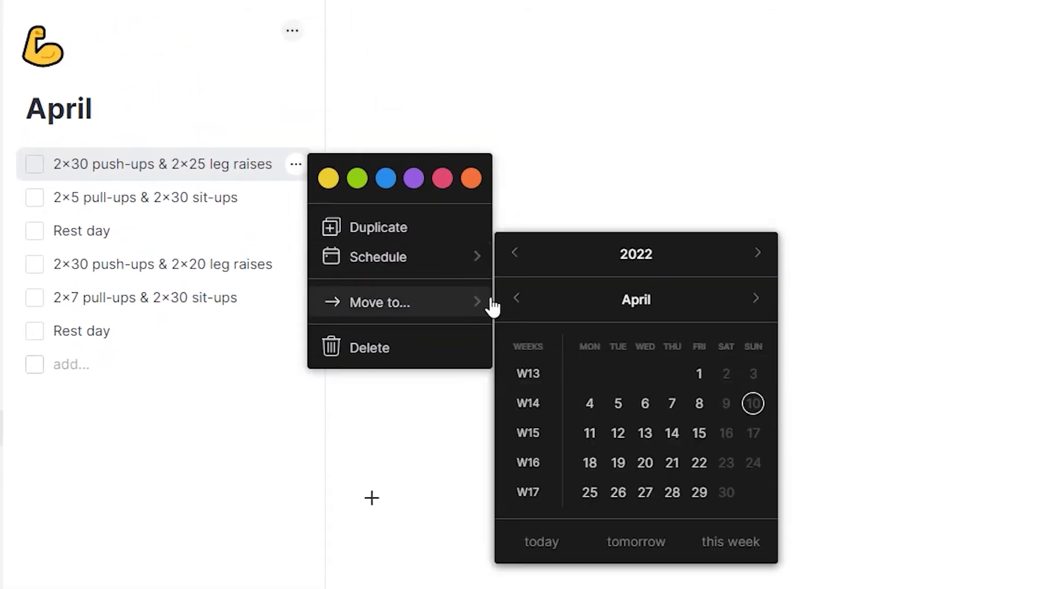
click(589, 435)
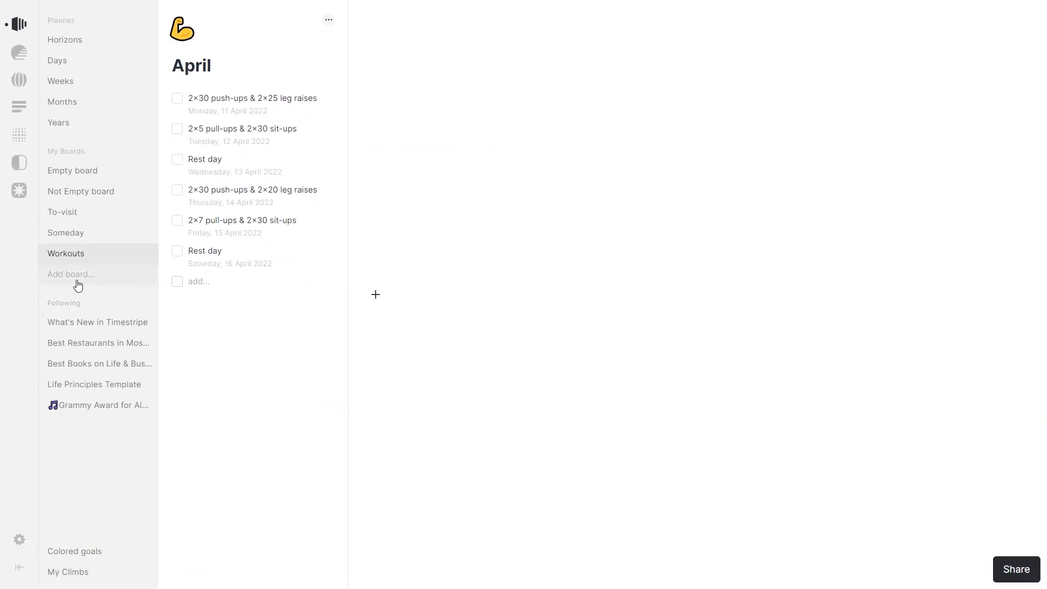
click(78, 279)
text(Exam)
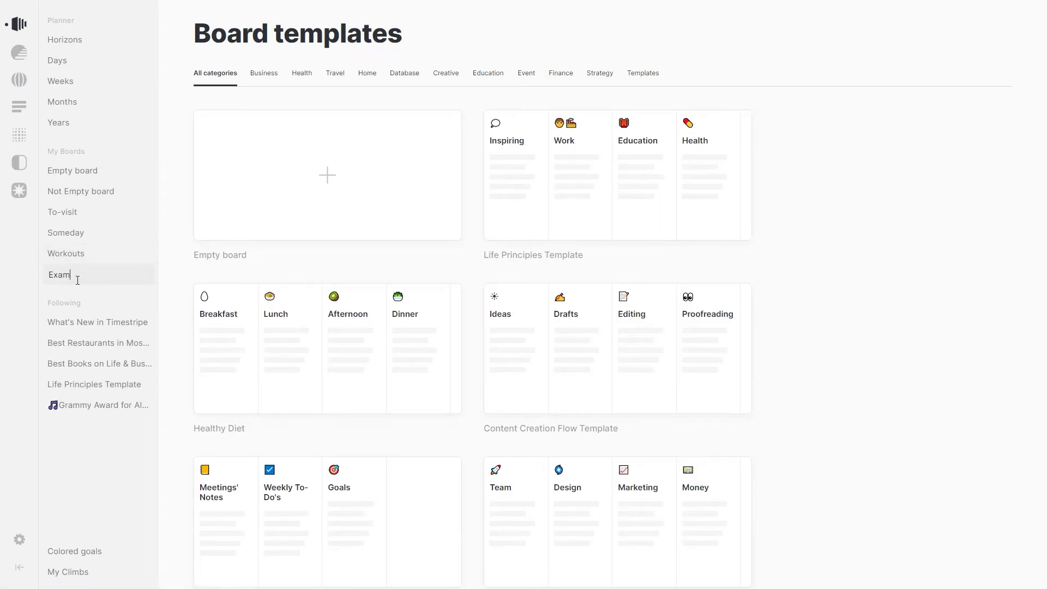
key(Return)
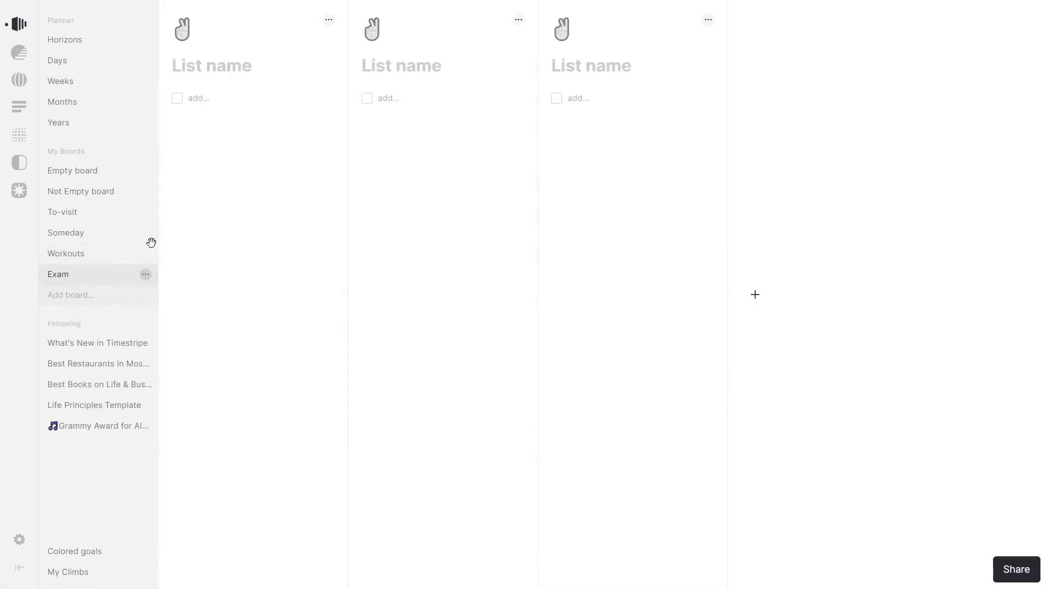
- Title the Exam lists Studying sessions, Blind spots and Useful information, then begin a Studying sessions task
click(206, 59)
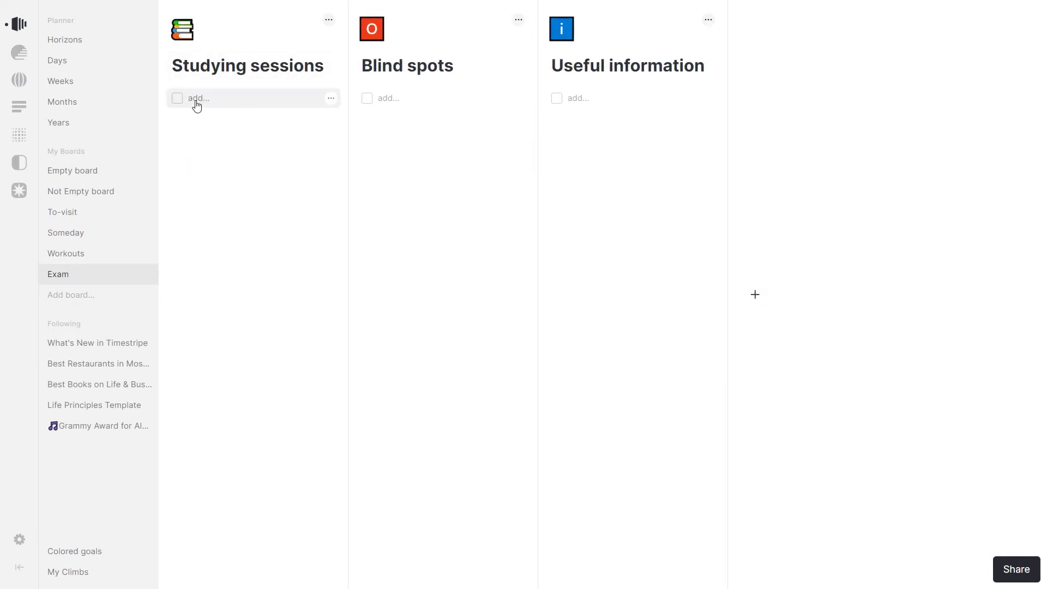
click(181, 103)
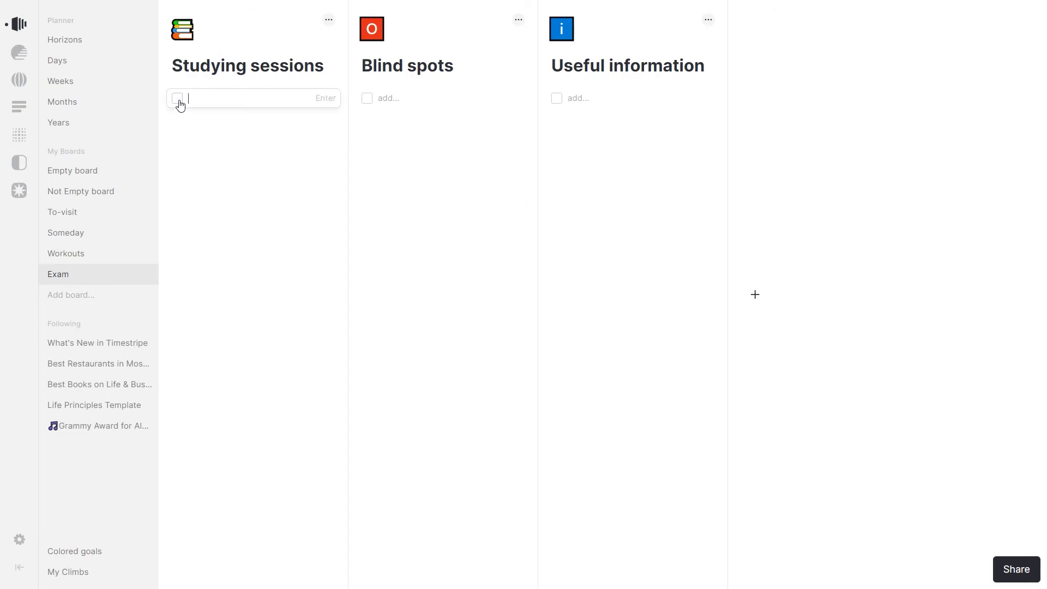